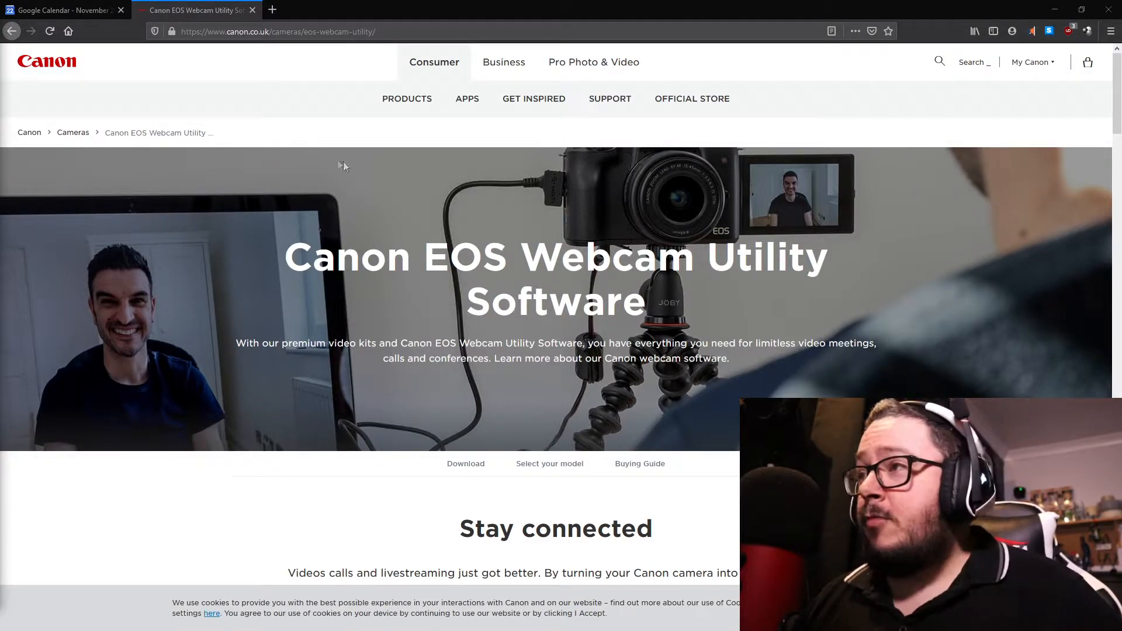
Step: Try to open the Windows download form on the Canon EOS Webcam Utility page
left_click(327, 280)
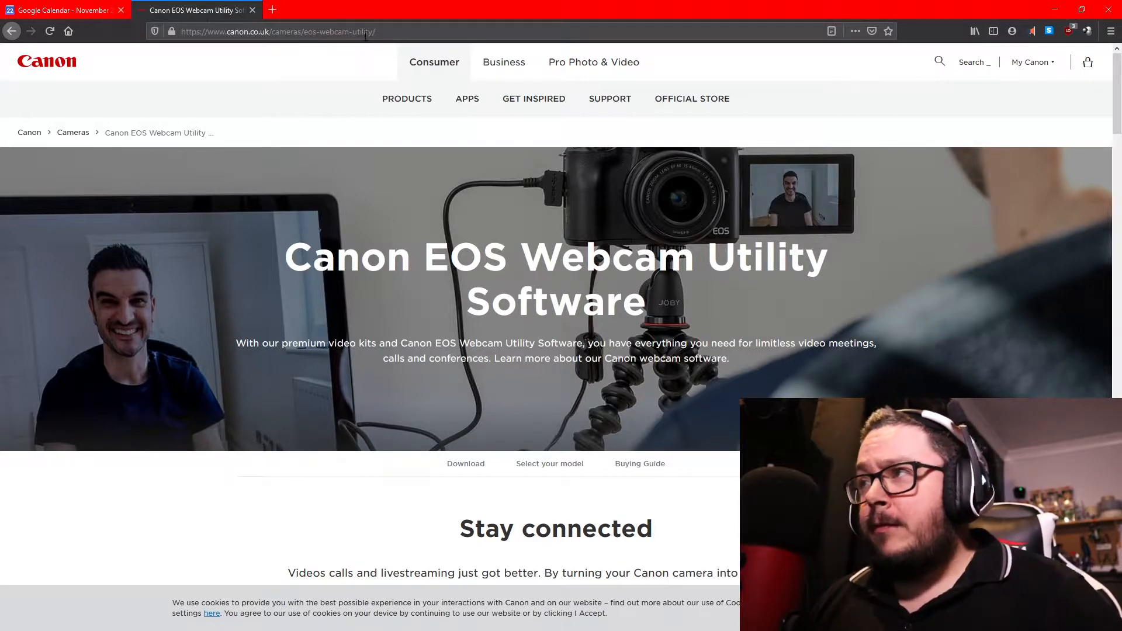
scroll(341, 234, "down", 3)
scroll(341, 236, "up", 3)
scroll(383, 257, "down", 9)
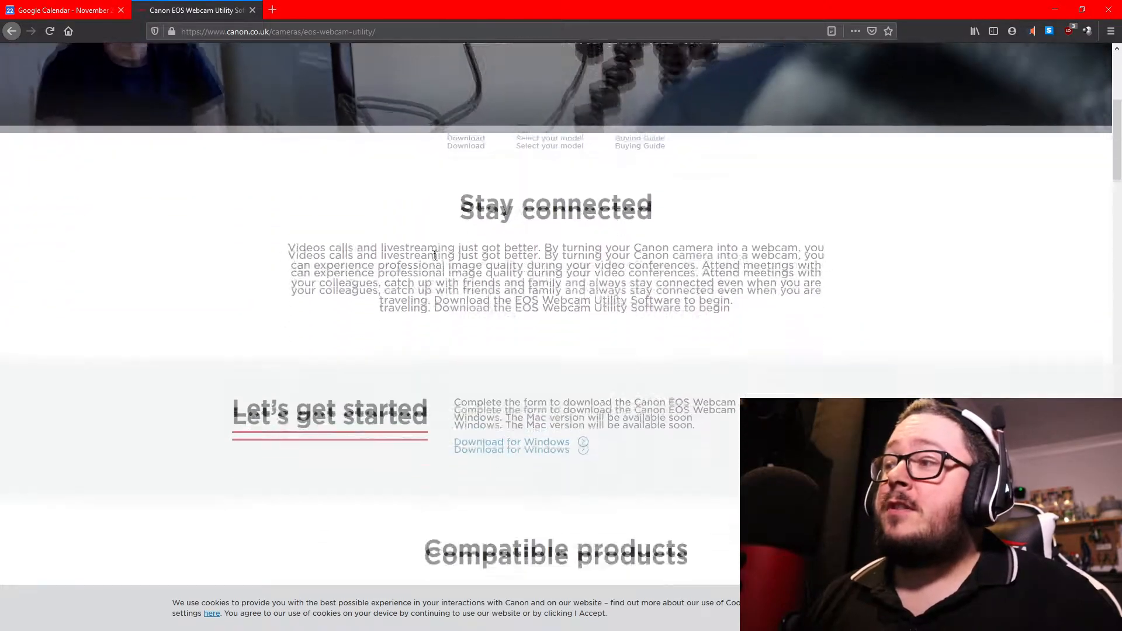
scroll(489, 319, "up", 2)
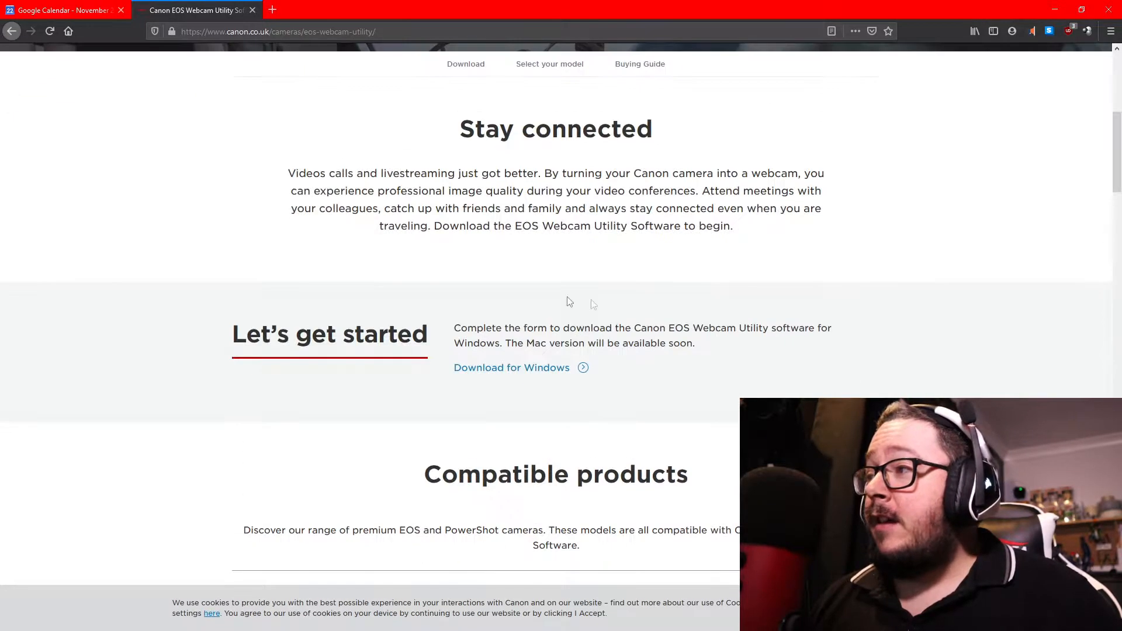
left_click(498, 369)
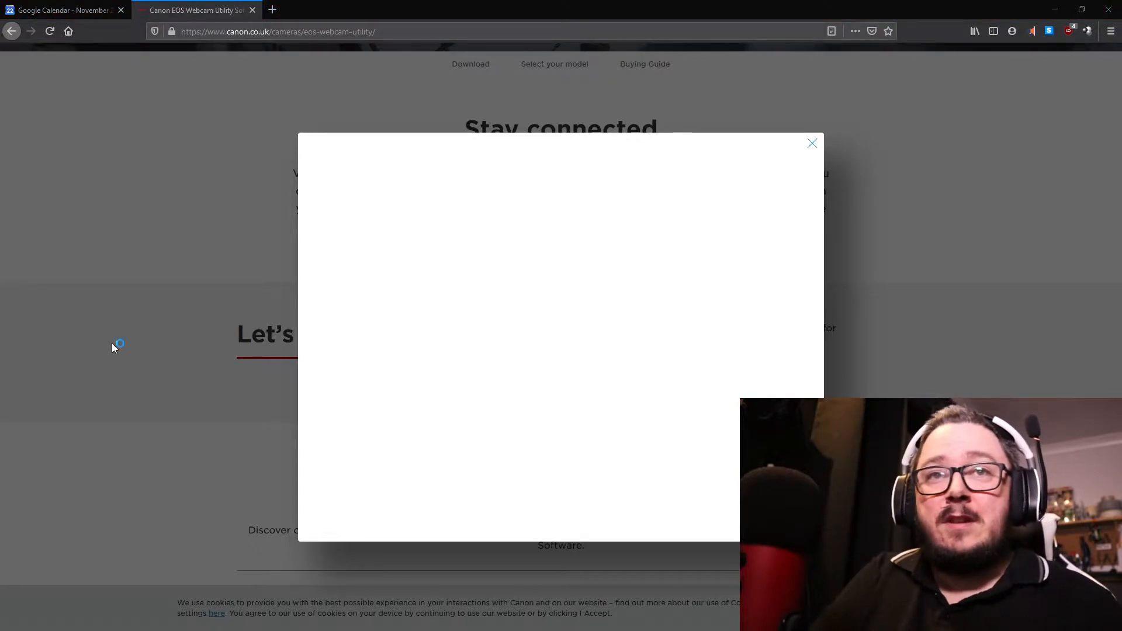
left_click_drag(1, 54, 714, 111)
left_click(430, 233)
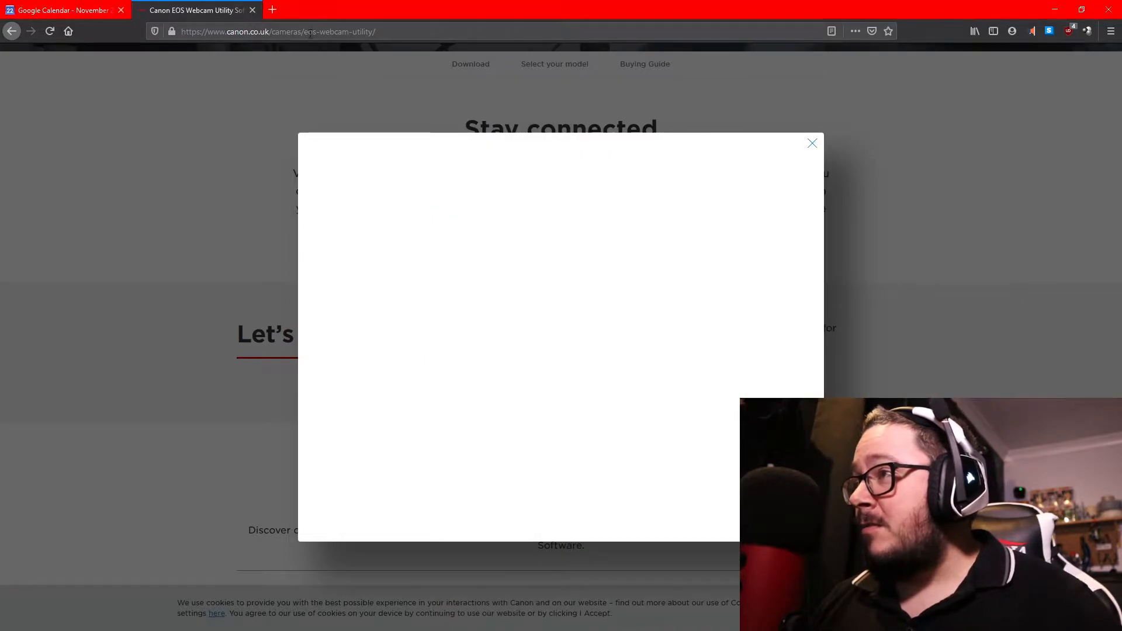
Step: Copy the Canon EOS Webcam Utility page address, open it in Microsoft Edge and maximize that window
left_click(310, 36)
key("ctrl+c")
key("alt+Tab")
key("ctrl+v")
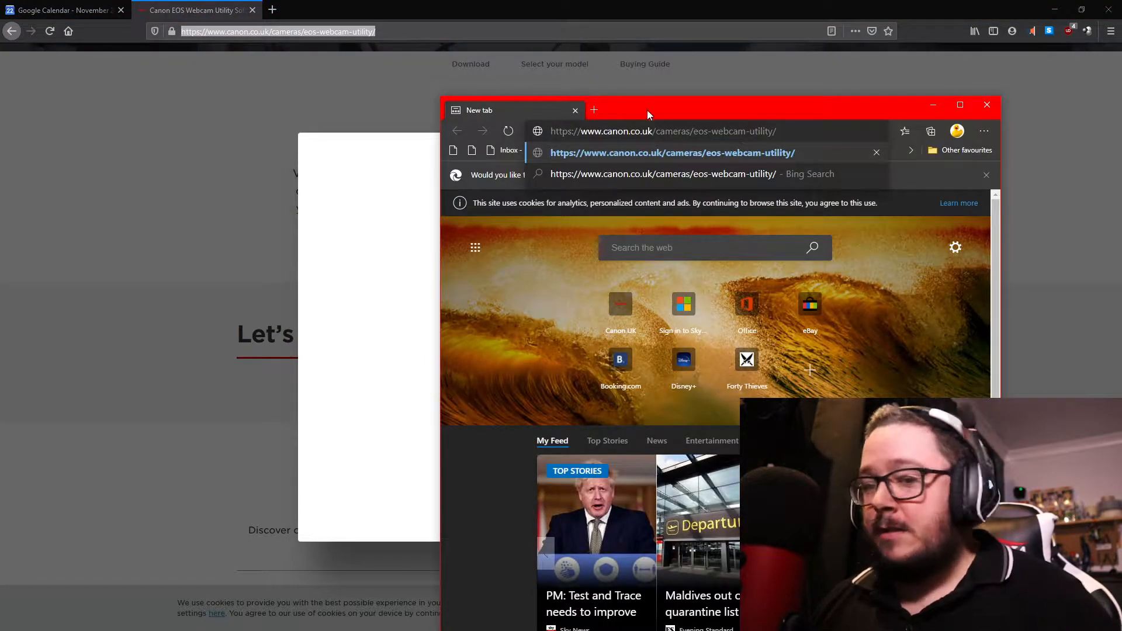
key("Return")
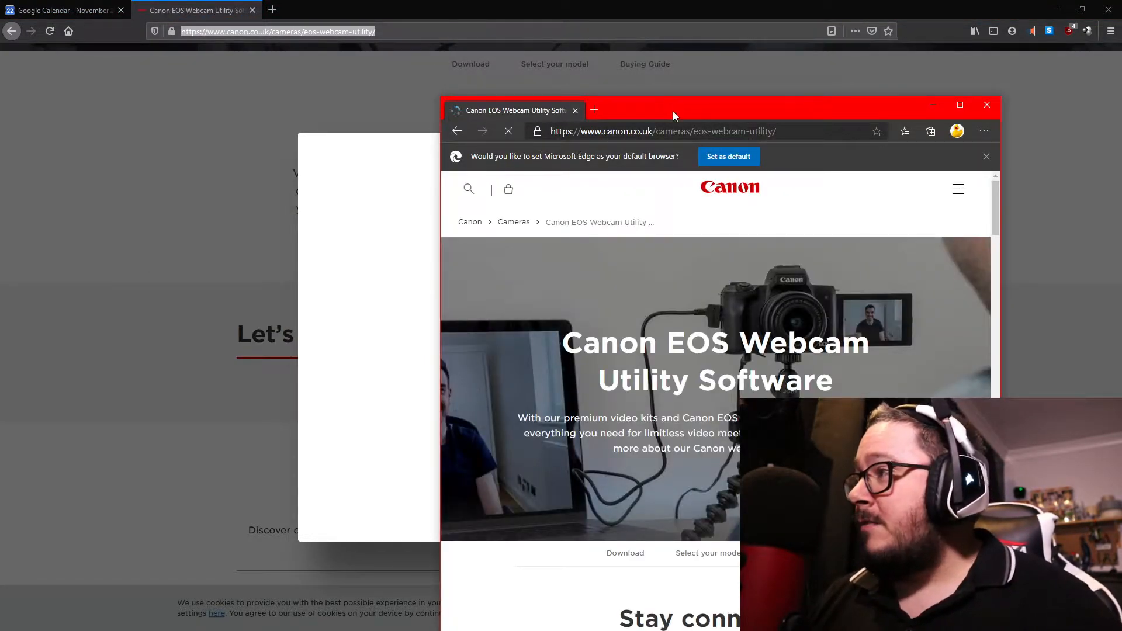
left_click_drag(672, 111, 569, 74)
double_click(569, 74)
Step: Submit the Windows download form for the EOS Webcam Utility and follow the download link
scroll(566, 384, "down", 8)
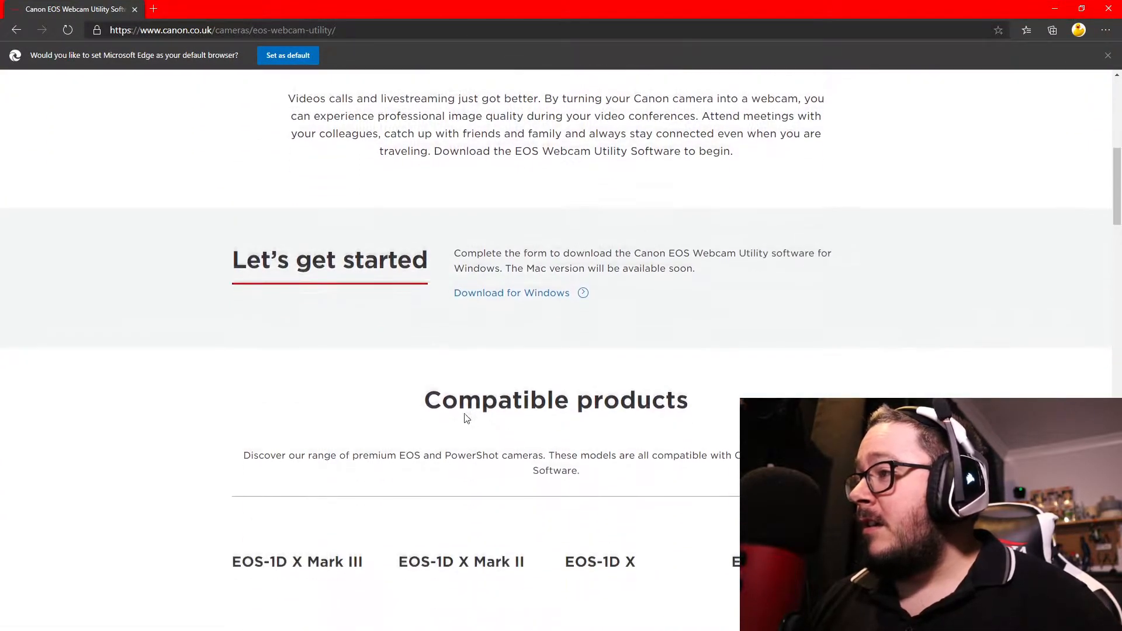
left_click(504, 290)
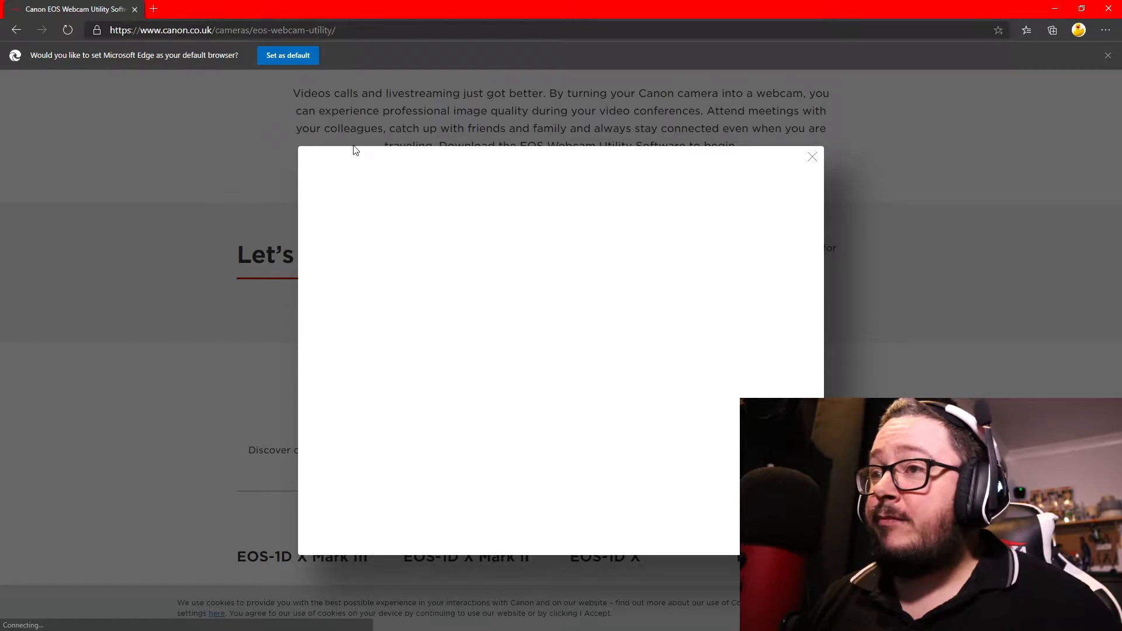
scroll(467, 382, "down", 1)
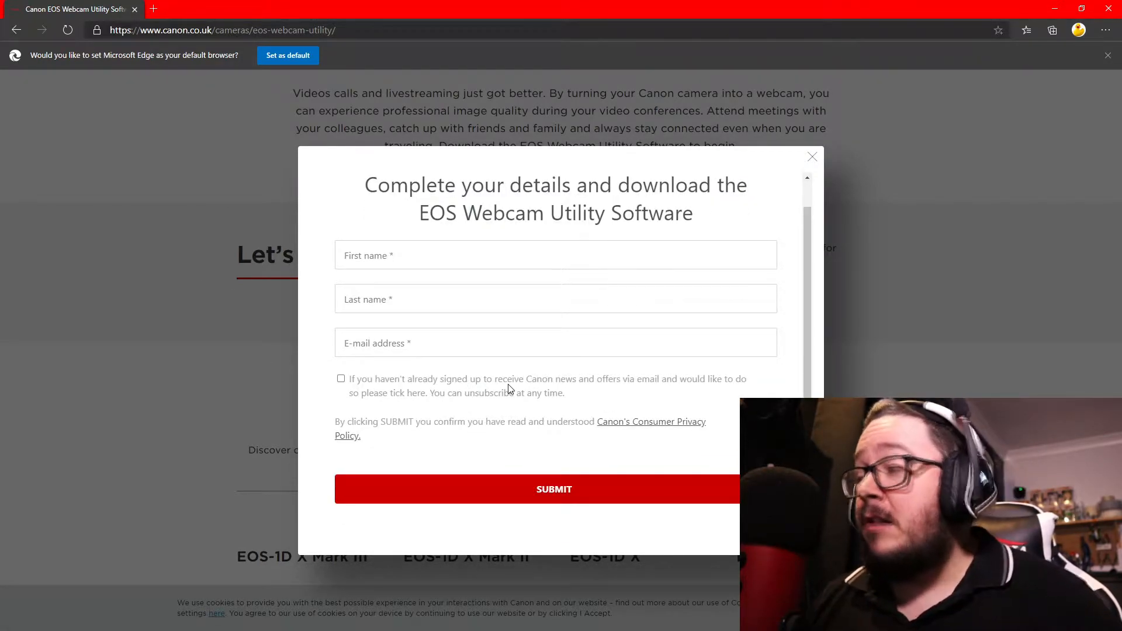
left_click(451, 496)
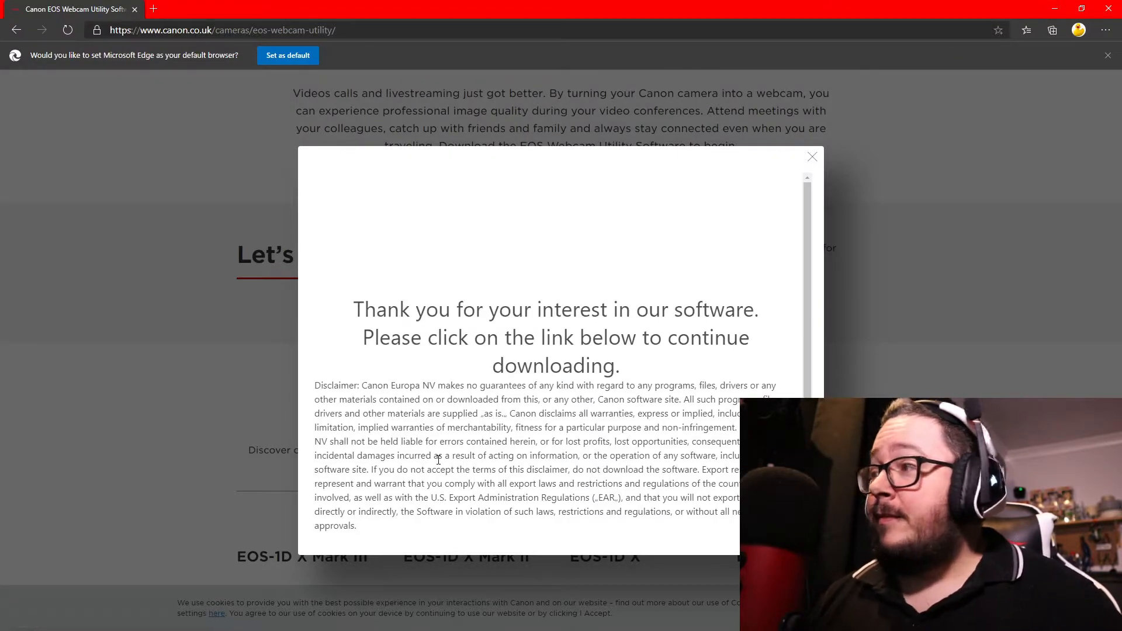
scroll(430, 352, "down", 3)
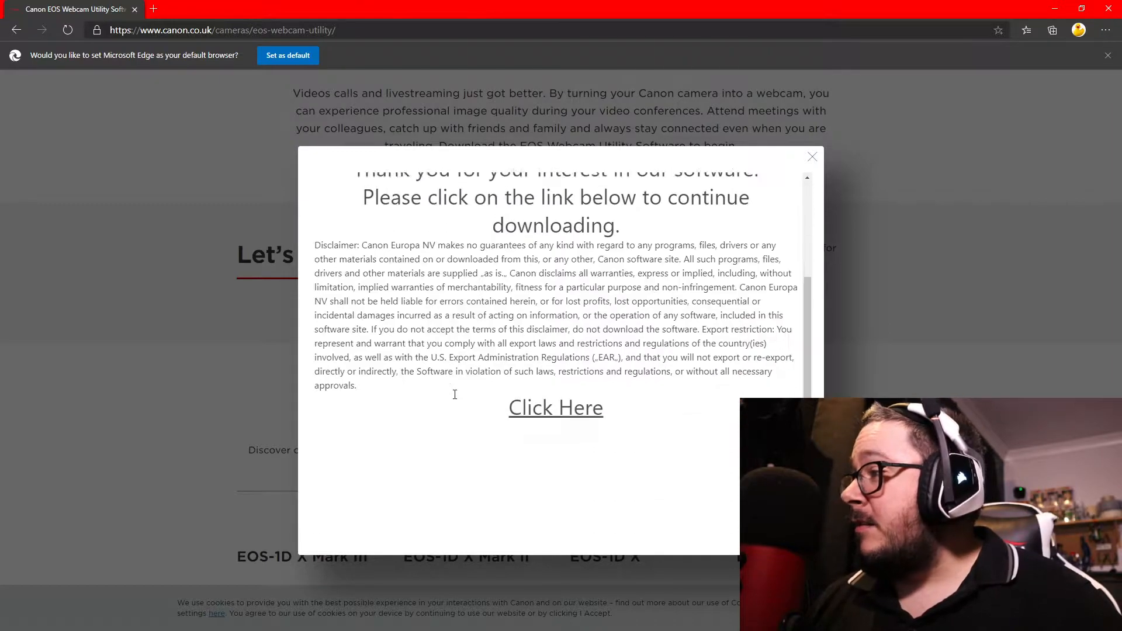
left_click(558, 405)
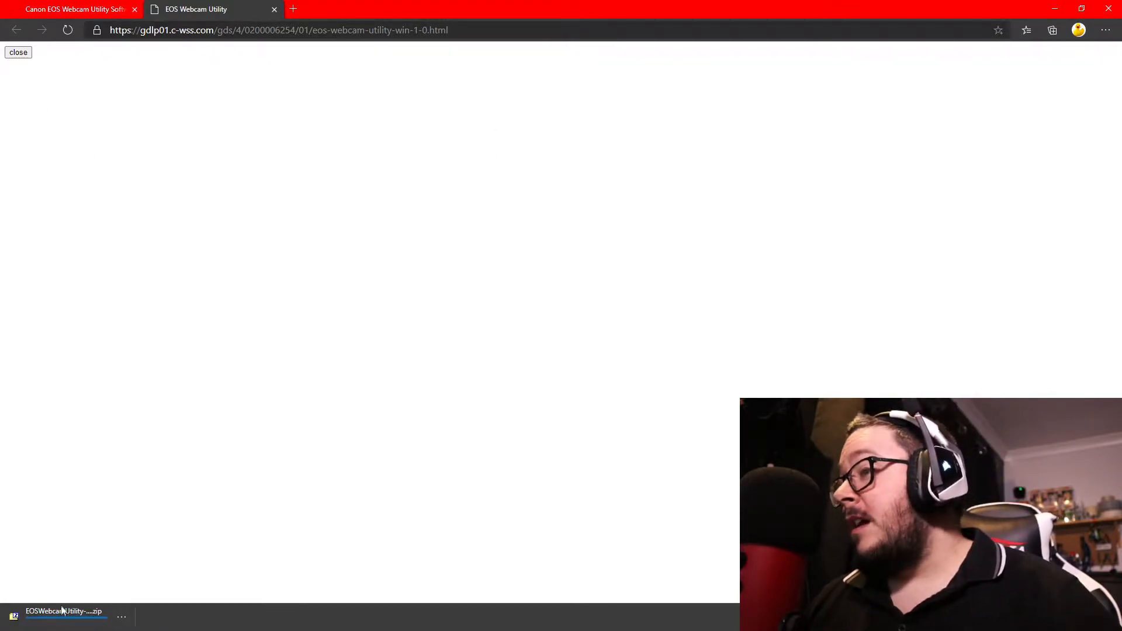
Step: Open the downloaded EOSWebcamUtility-WIN1.0 archive and look over the installer files inside
left_click(41, 622)
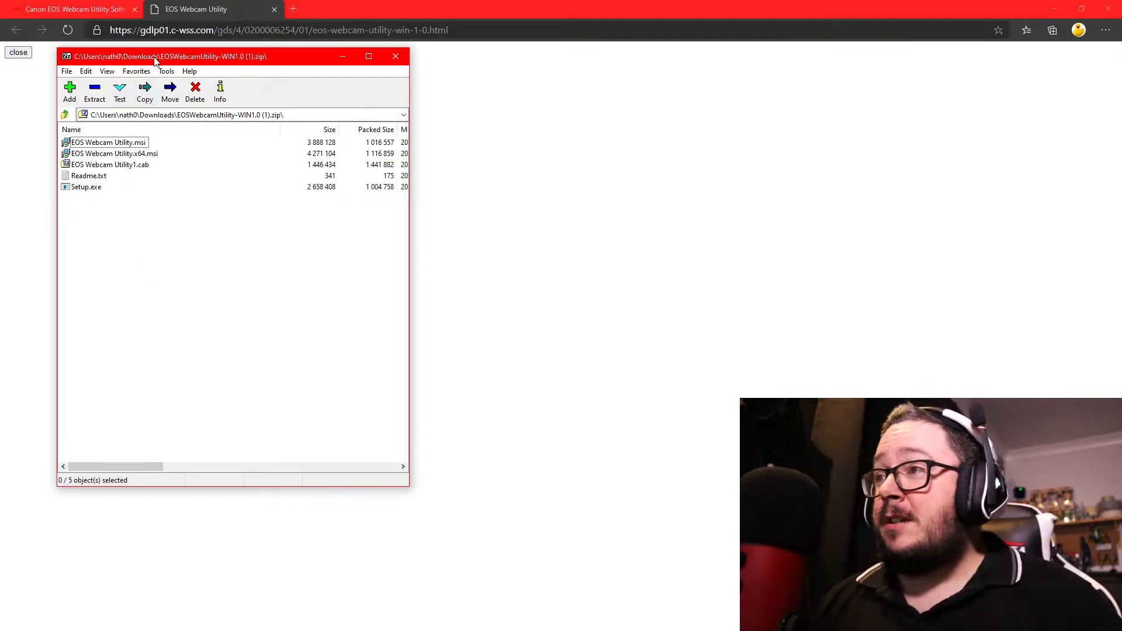
left_click_drag(154, 58, 420, 67)
key("ctrl+a")
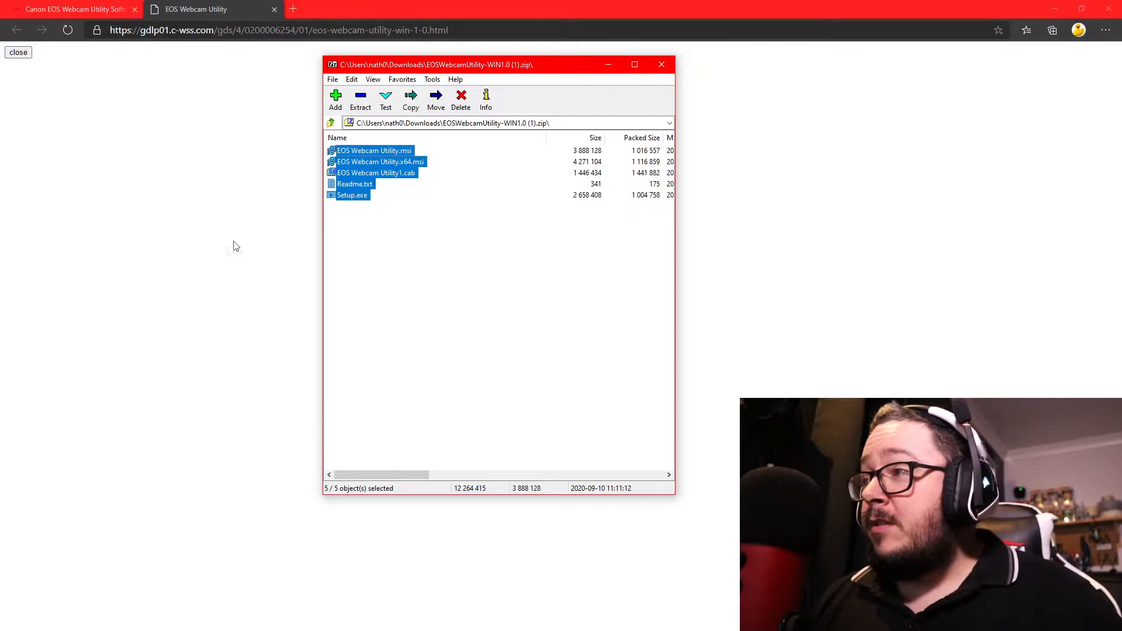
left_click(397, 218)
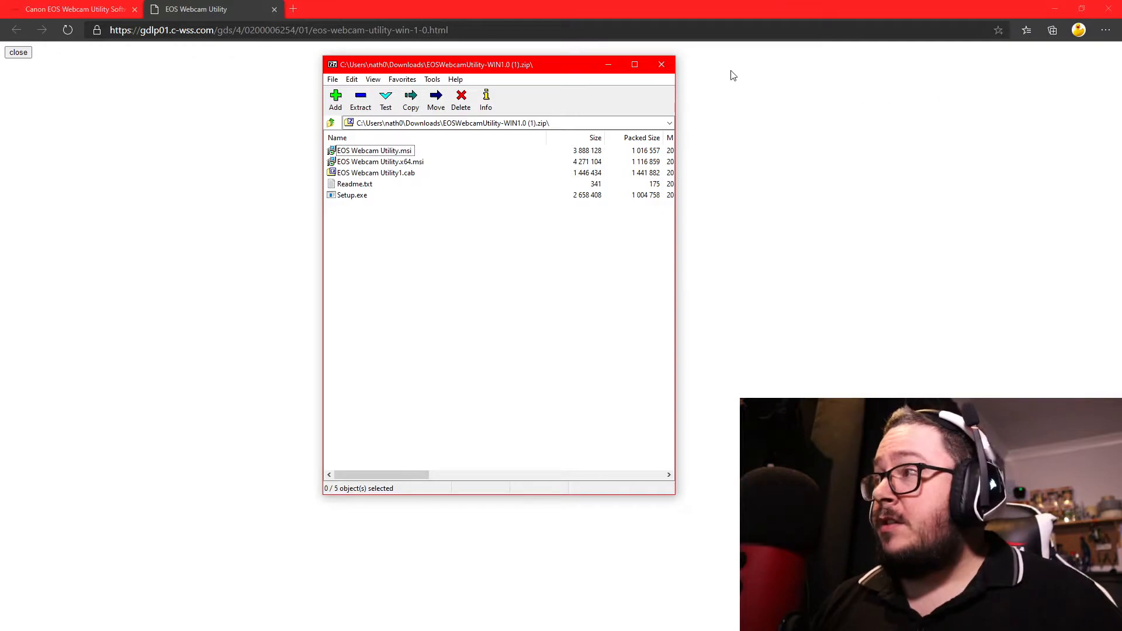
Step: Close the archive window and both Edge tabs, and switch to OBS
left_click(667, 66)
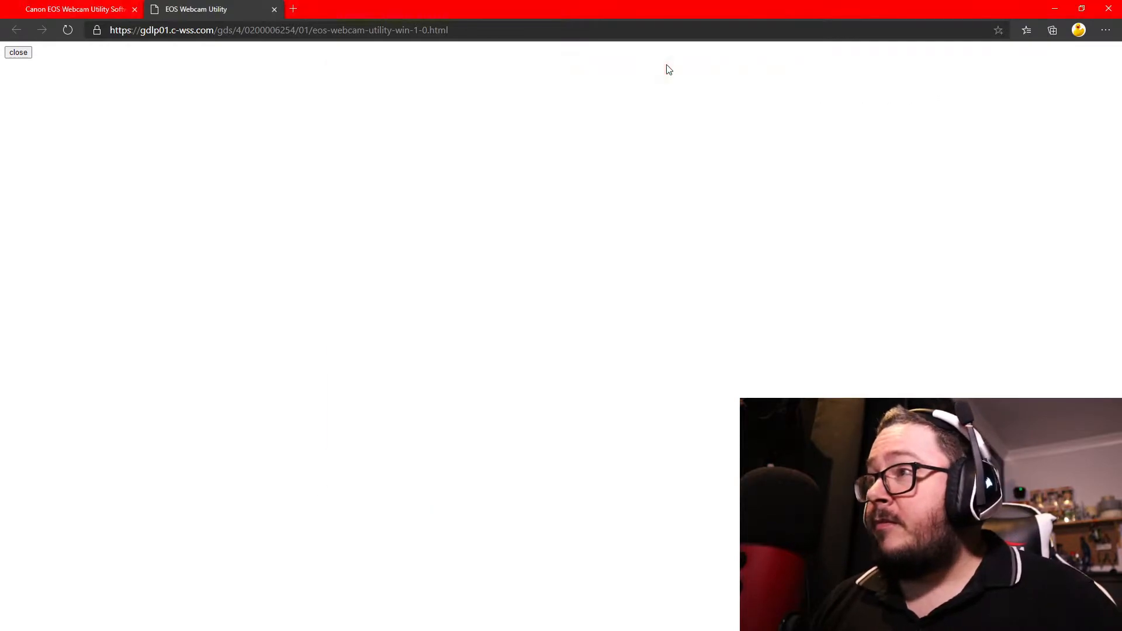
left_click(274, 9)
left_click(135, 10)
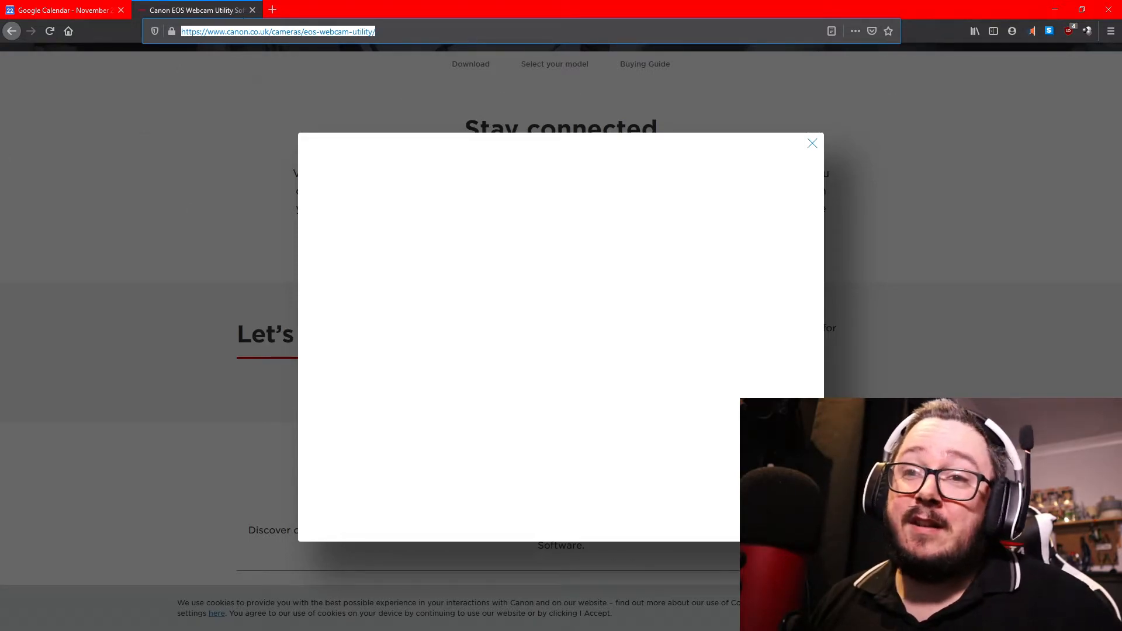
left_click_drag(0, 157, 403, 1)
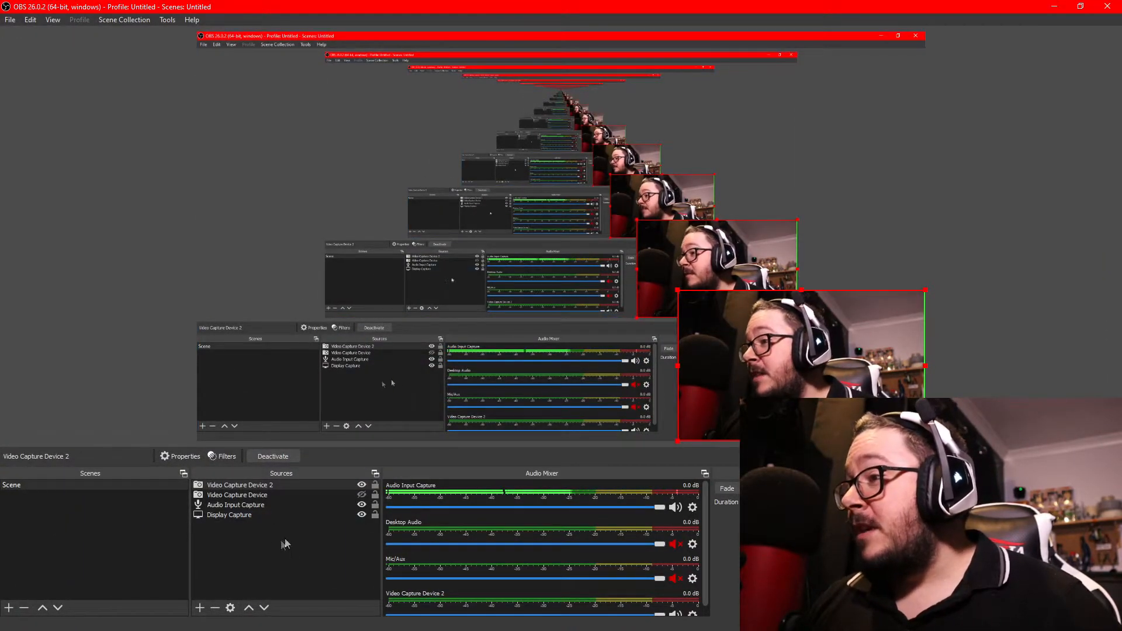
Step: Add a new source named Video Capture Device 3 and choose EOS Webcam Utility as its device
left_click(264, 559)
left_click(199, 608)
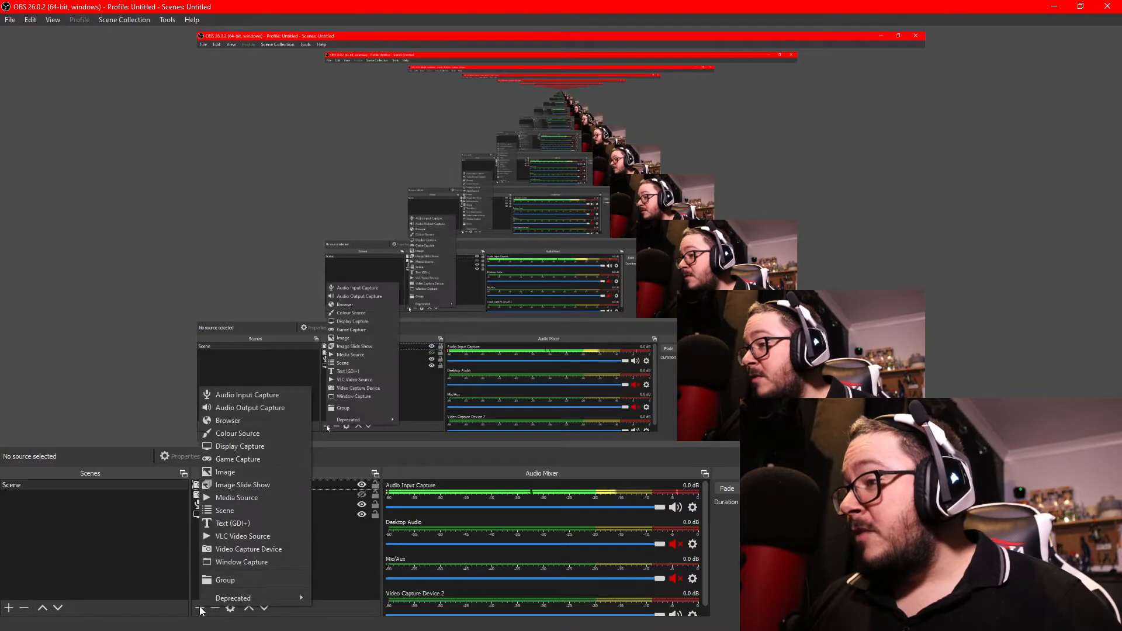
left_click(241, 550)
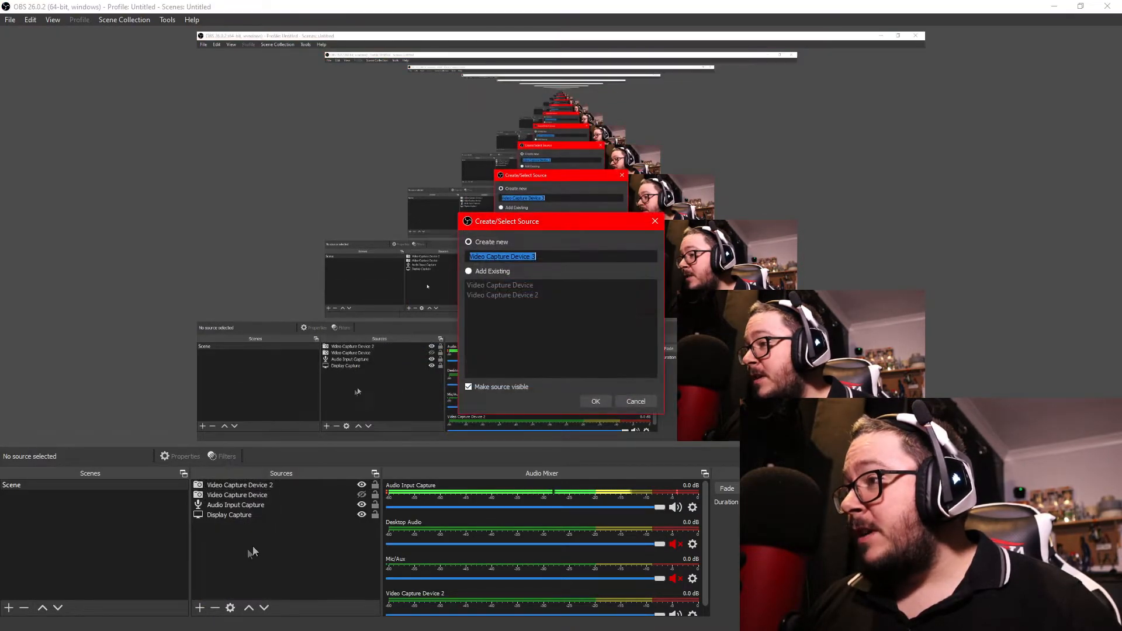
left_click(594, 405)
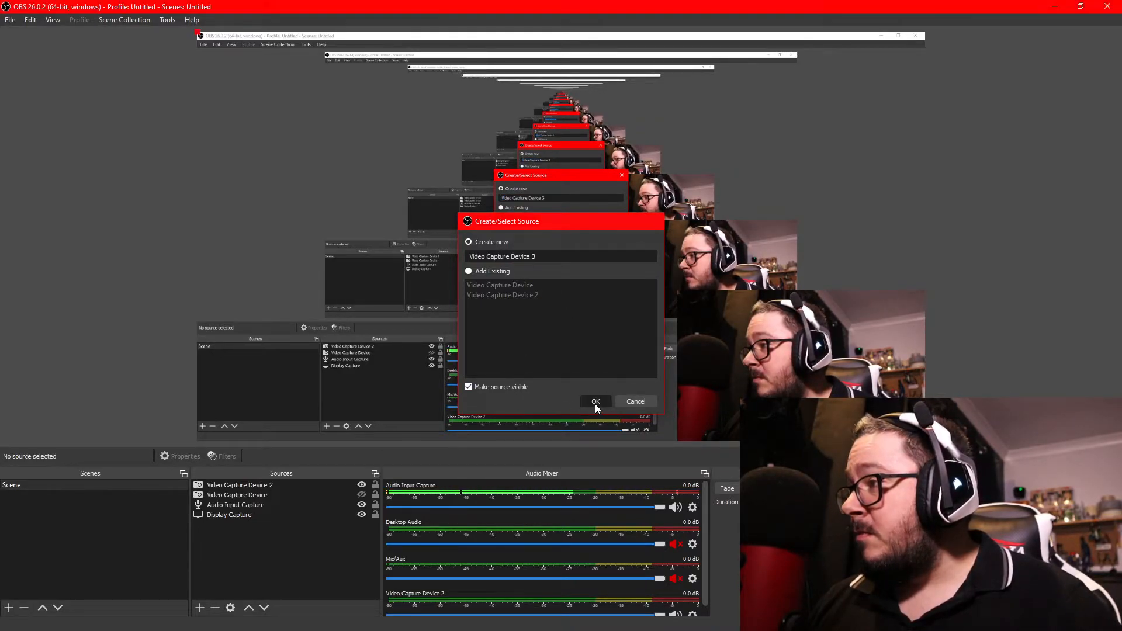
left_click(489, 346)
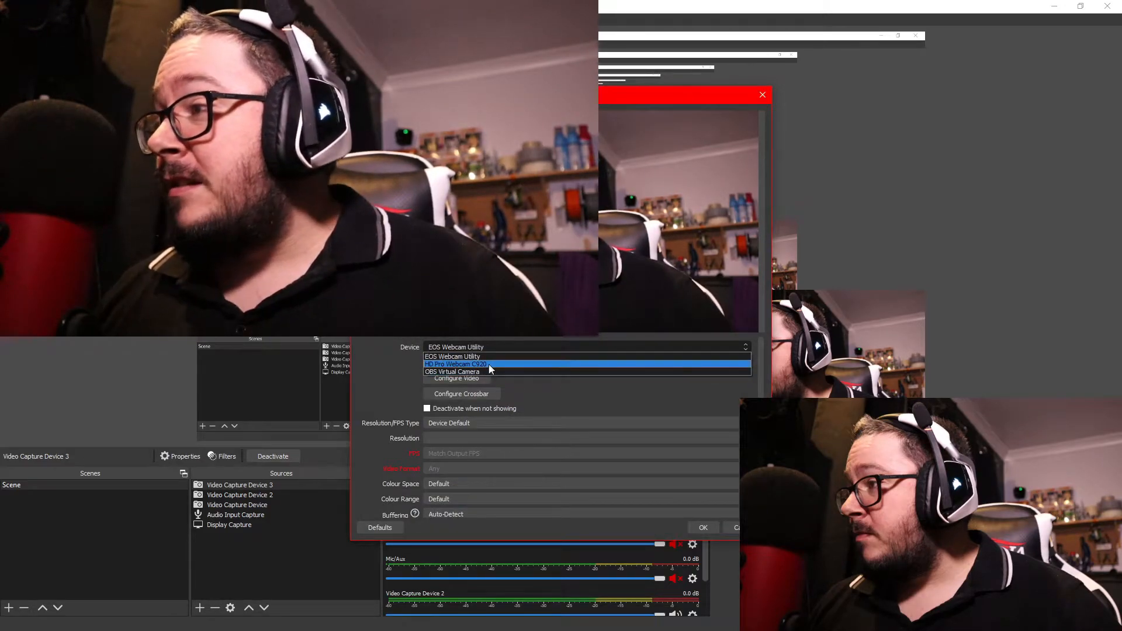
left_click(459, 358)
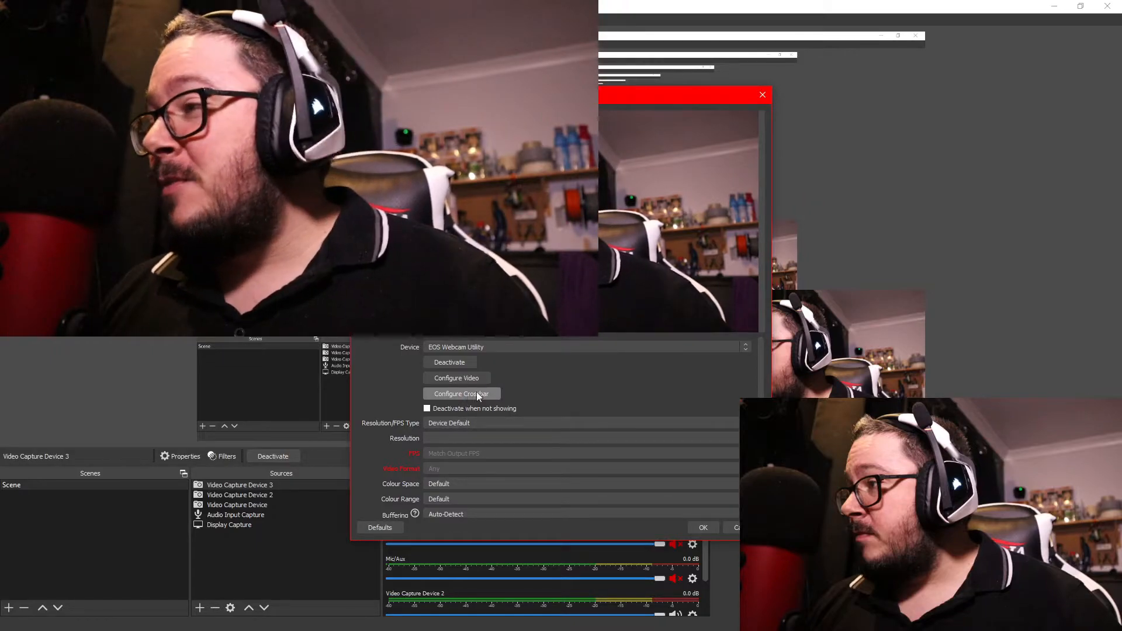
Step: Try the Custom Resolution/FPS Type on Video Capture Device 3, restore Device Default and accept the properties
left_click(492, 422)
left_click(437, 440)
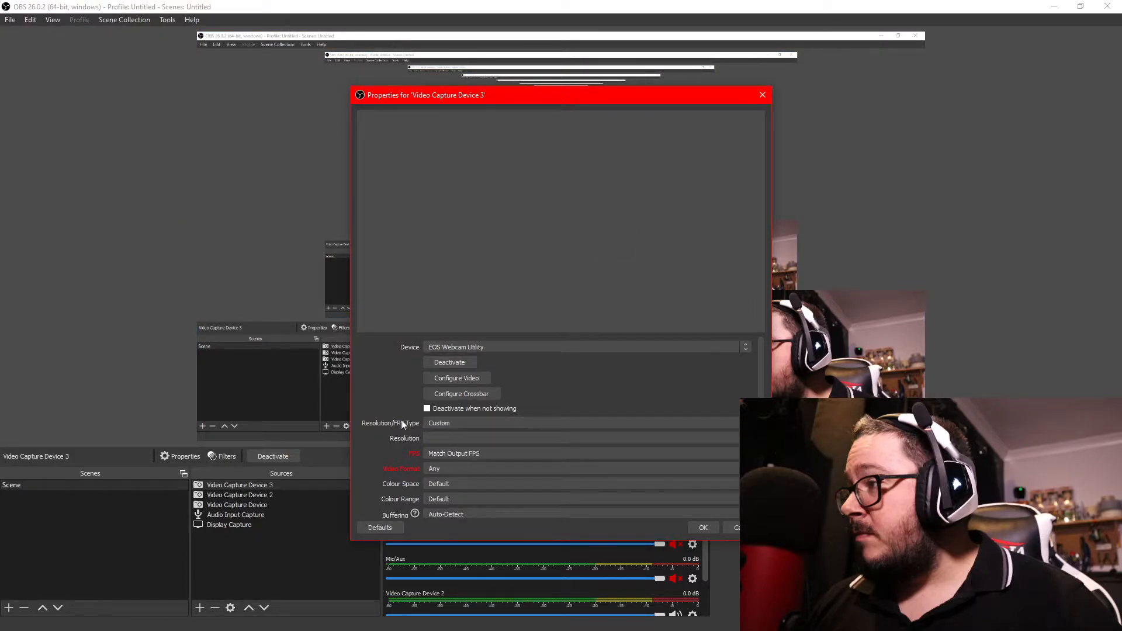
left_click(746, 439)
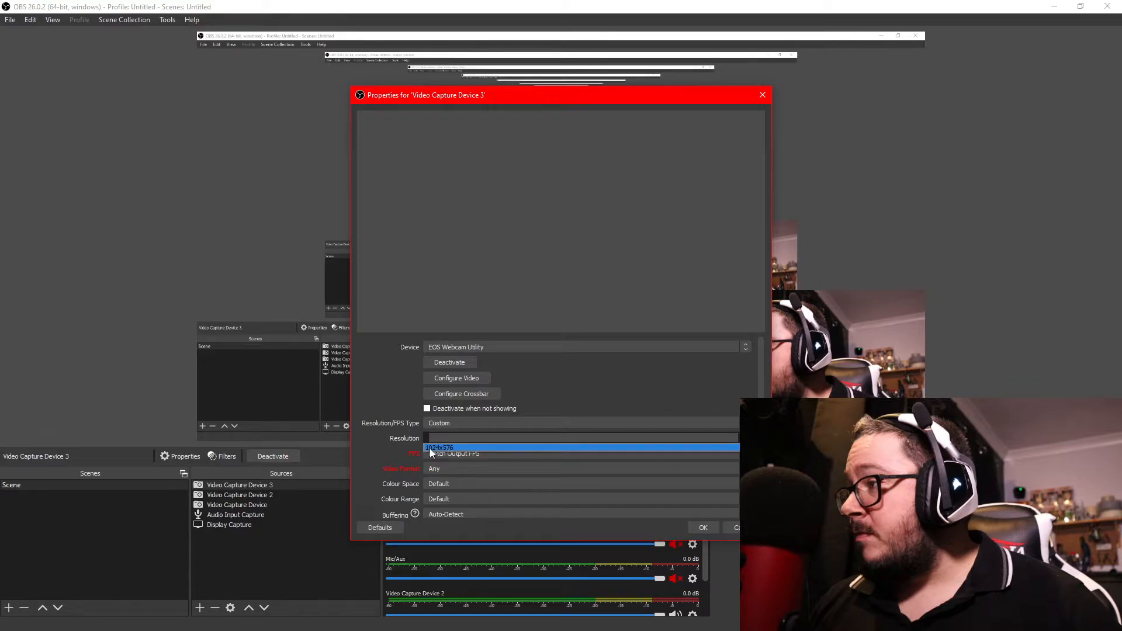
left_click(448, 424)
left_click(717, 438)
left_click(535, 425)
left_click(460, 432)
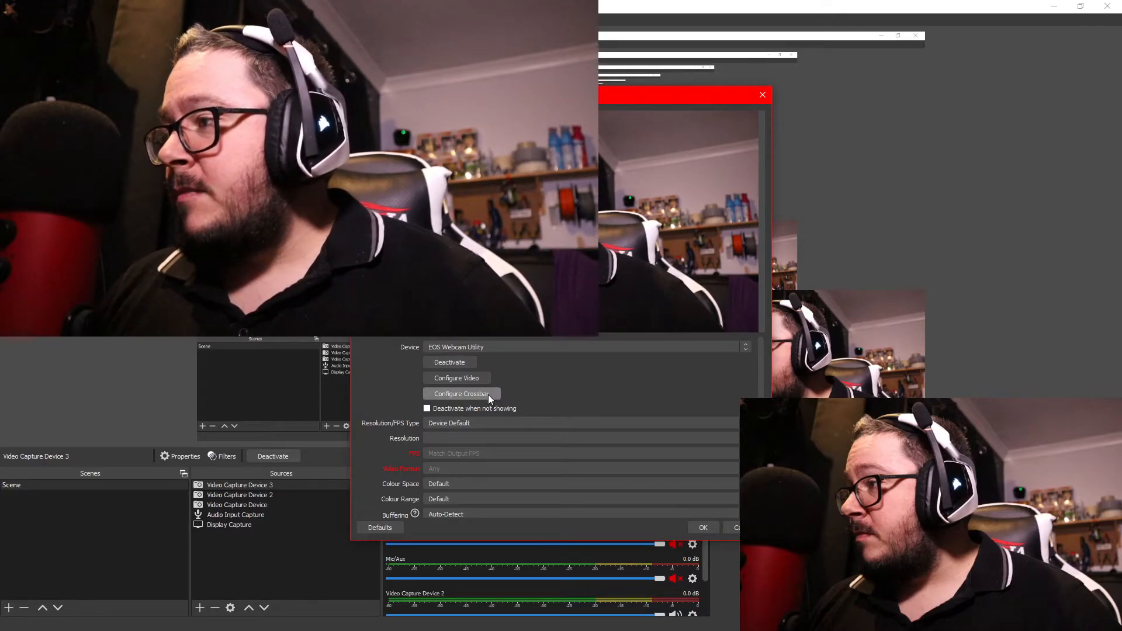
scroll(377, 391, "down", 1)
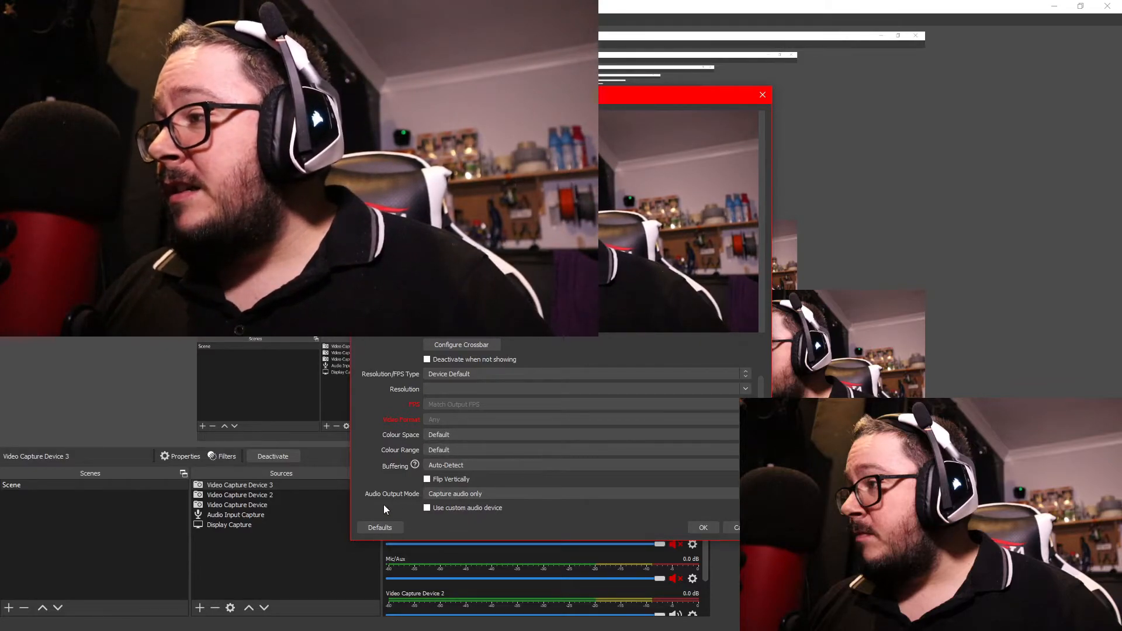
left_click(714, 532)
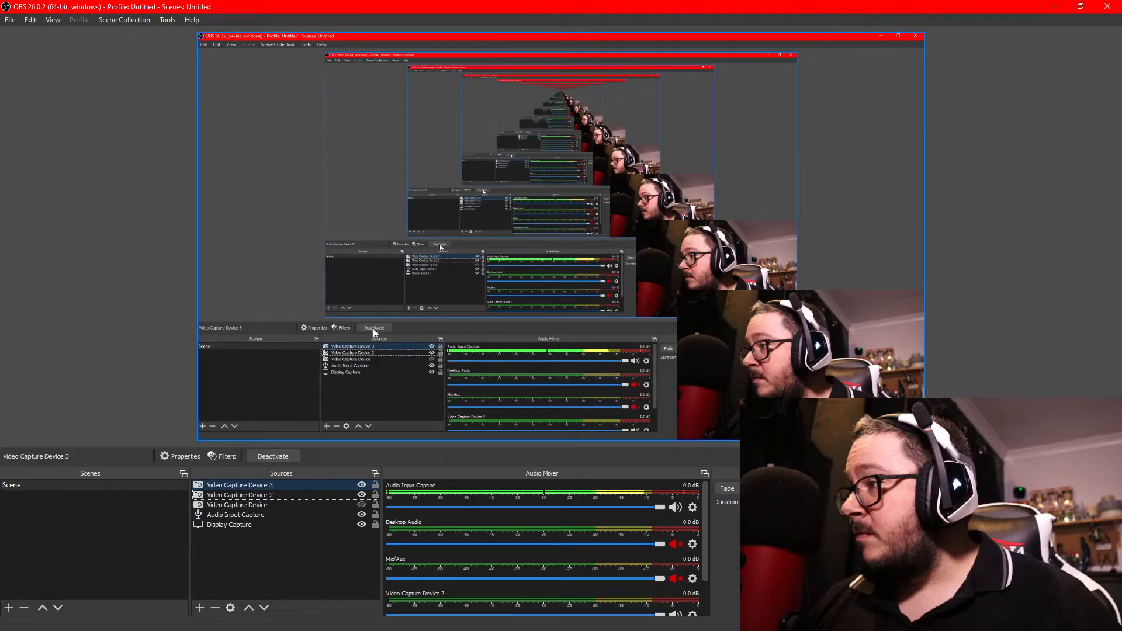
Step: Try the Custom Resolution/FPS Type on Video Capture Device 2, restore Device Default and accept the properties
double_click(320, 481)
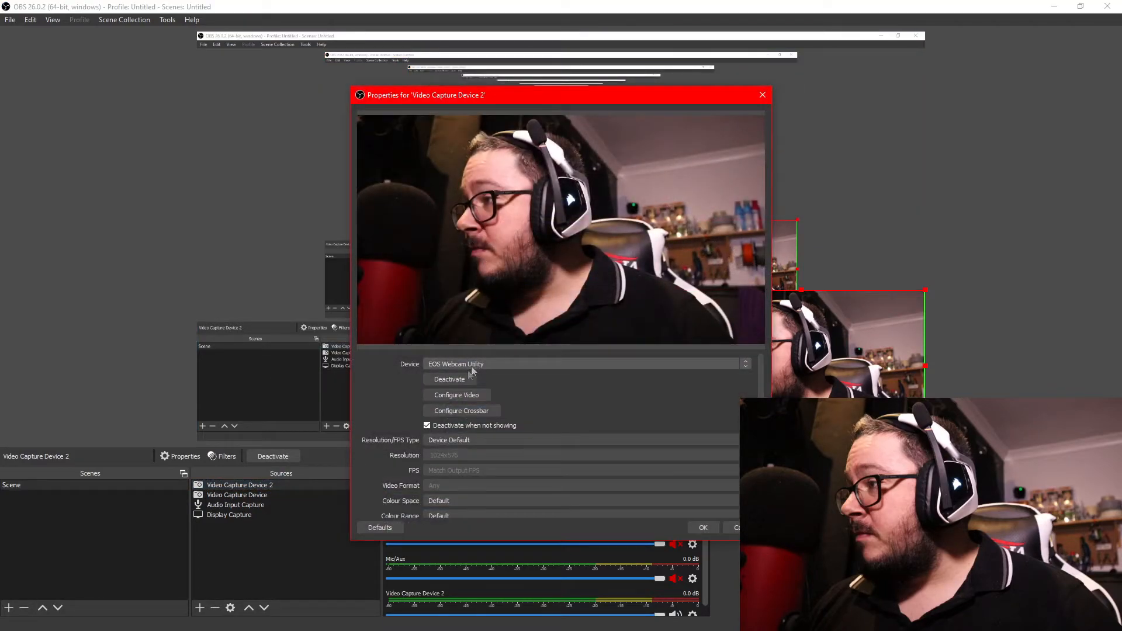
left_click(462, 444)
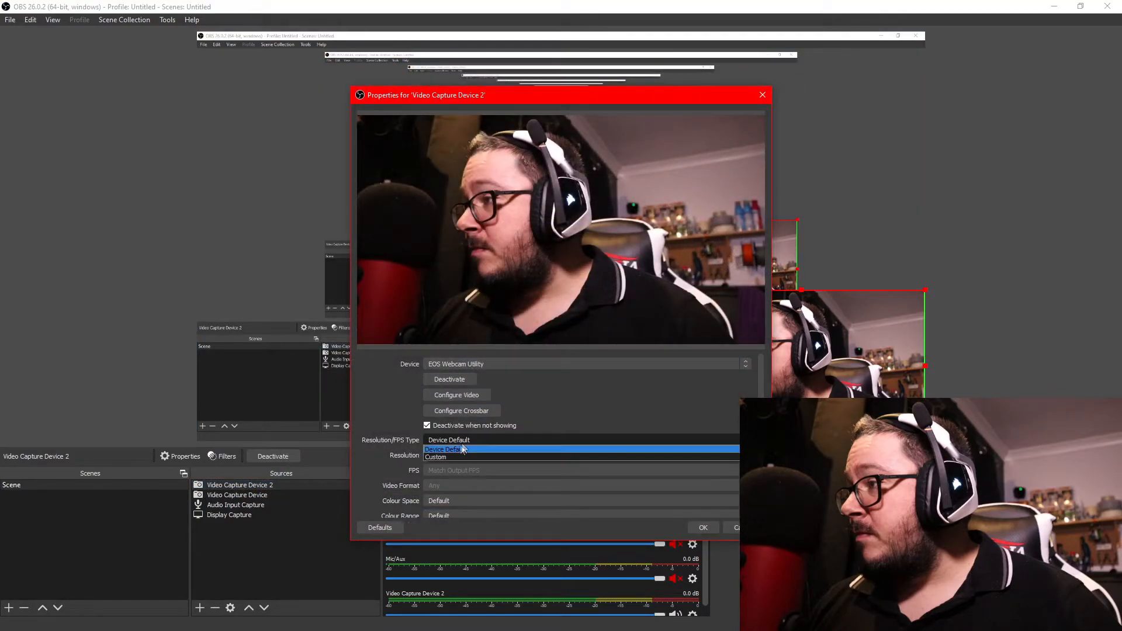
left_click(461, 457)
left_click(447, 426)
left_click(443, 433)
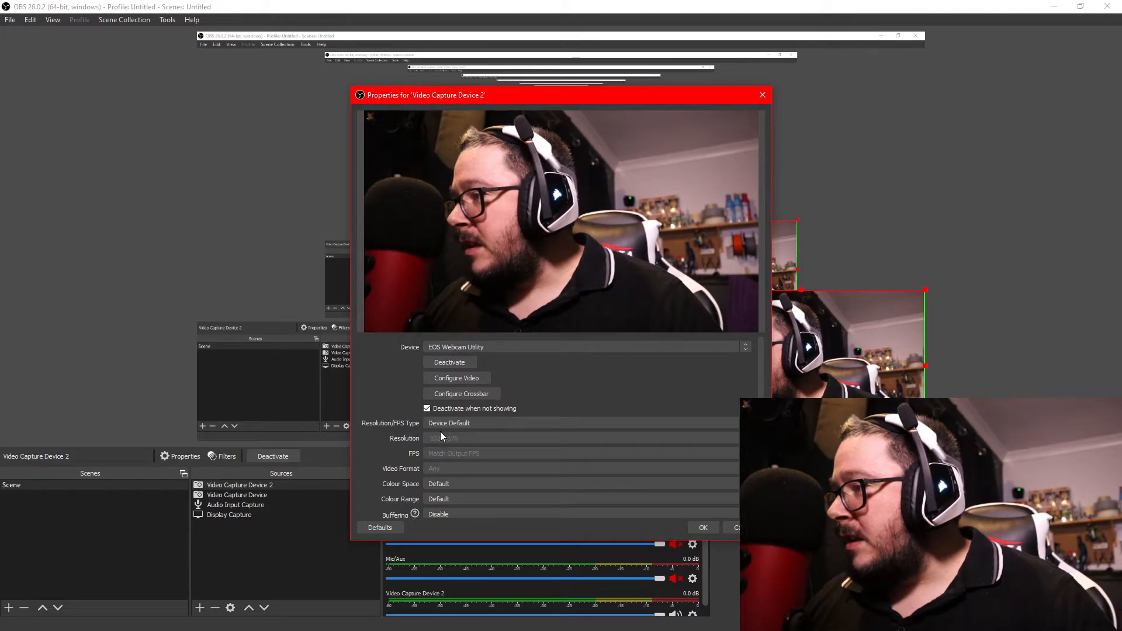
left_click(703, 528)
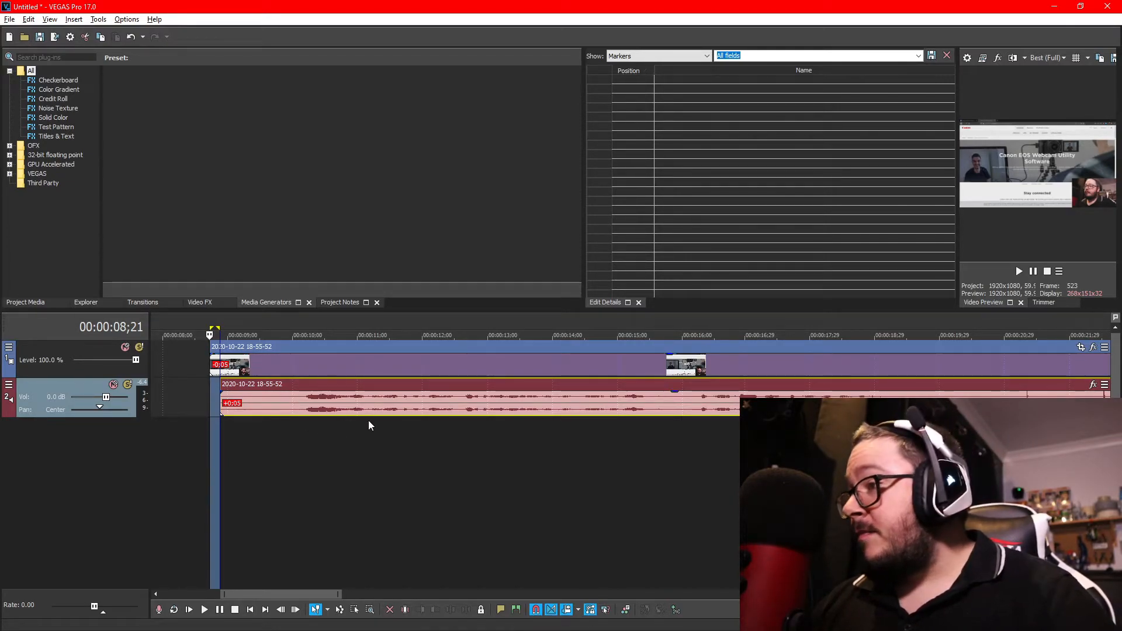
Step: Examine the audio-to-video offset of the recorded clip in VEGAS Pro and return to OBS
right_click(356, 405)
left_click(526, 518)
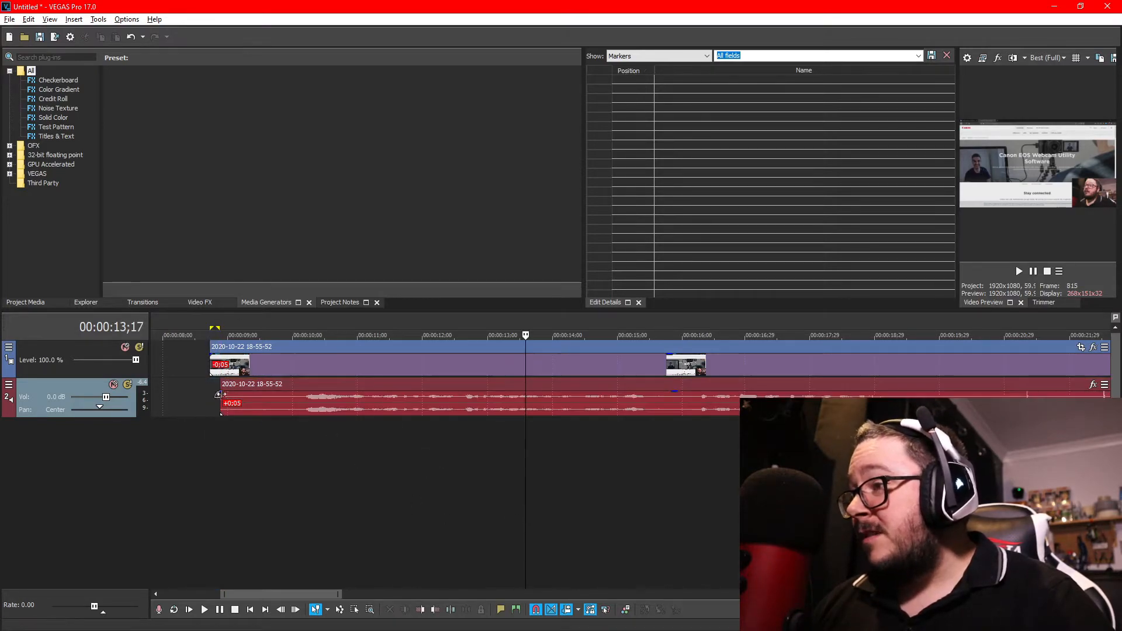
left_click(1052, 7)
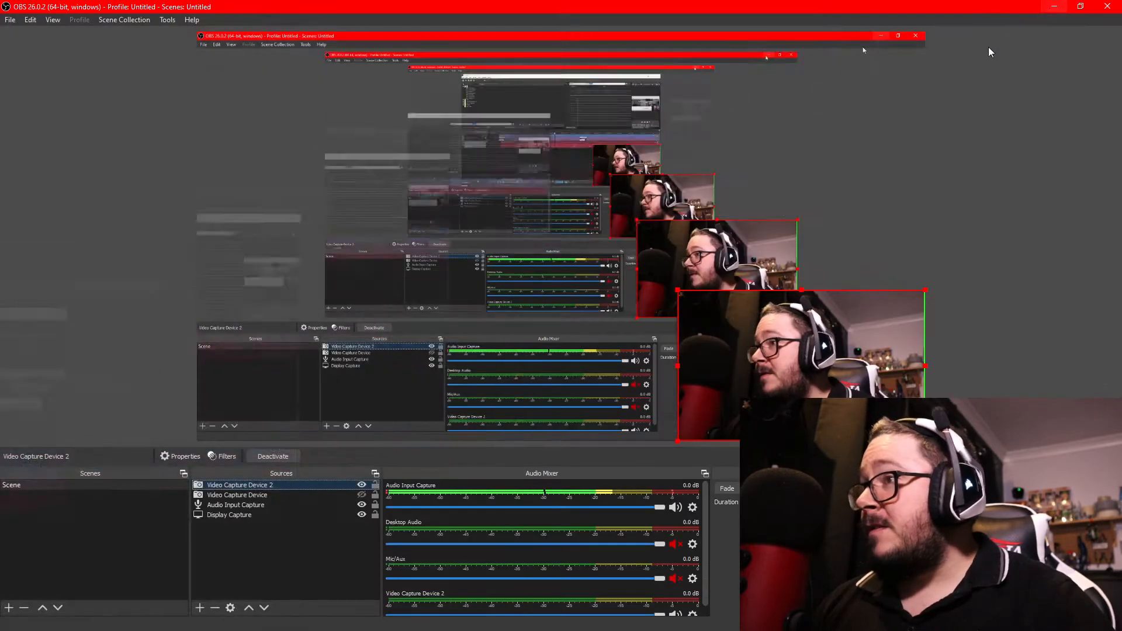
Step: Open the advanced audio properties for Audio Input Capture
left_click(694, 507)
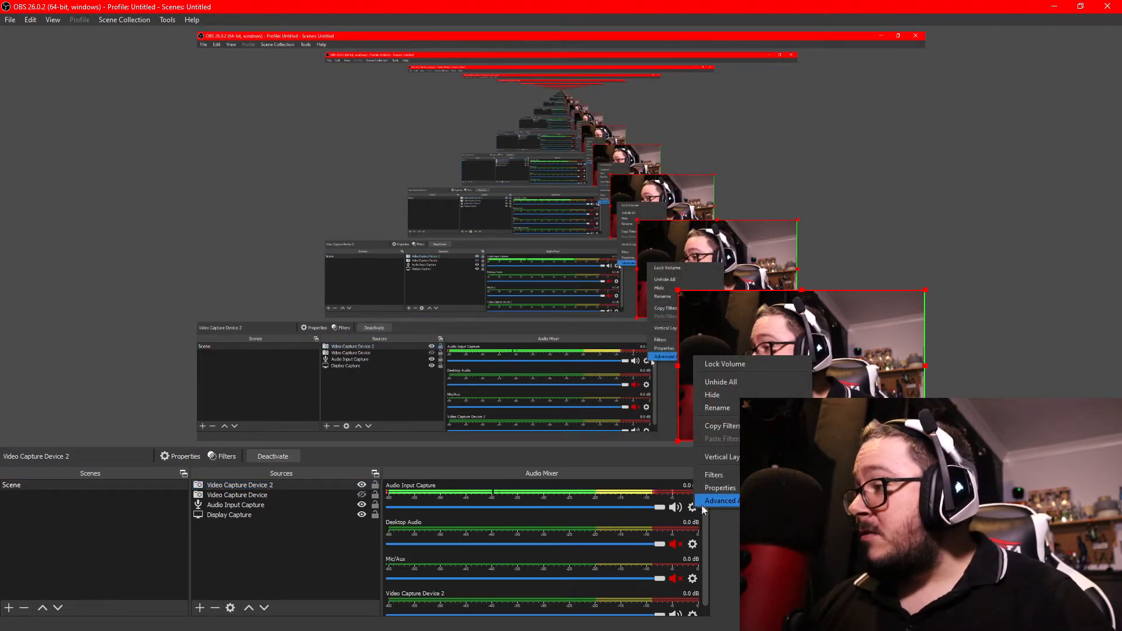
left_click(717, 502)
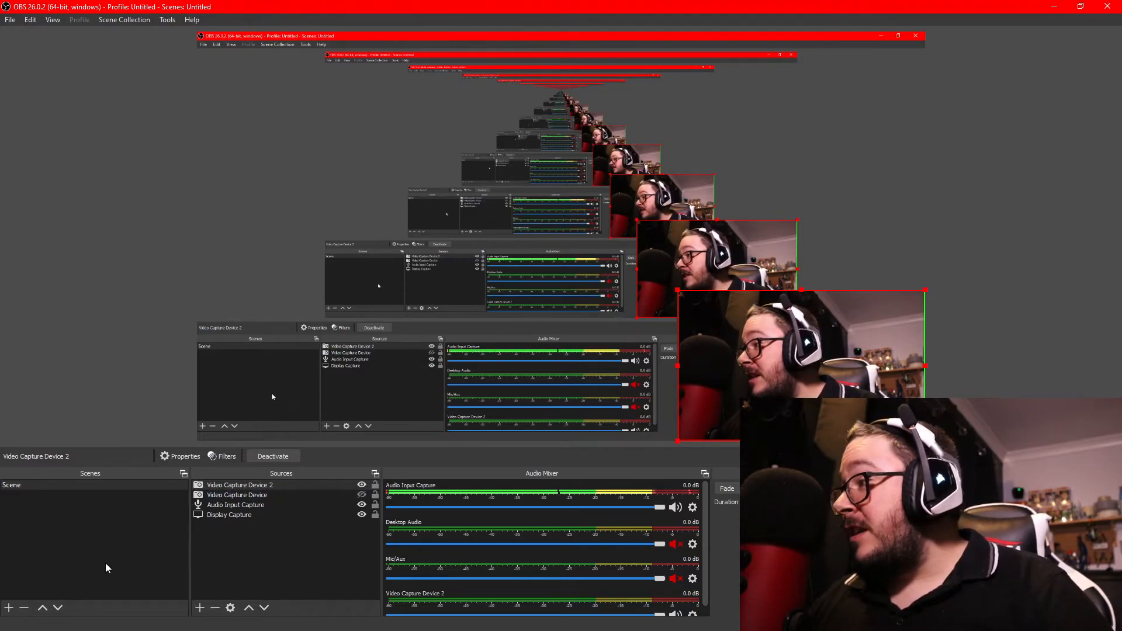
Step: Start adding a new scene
left_click(9, 607)
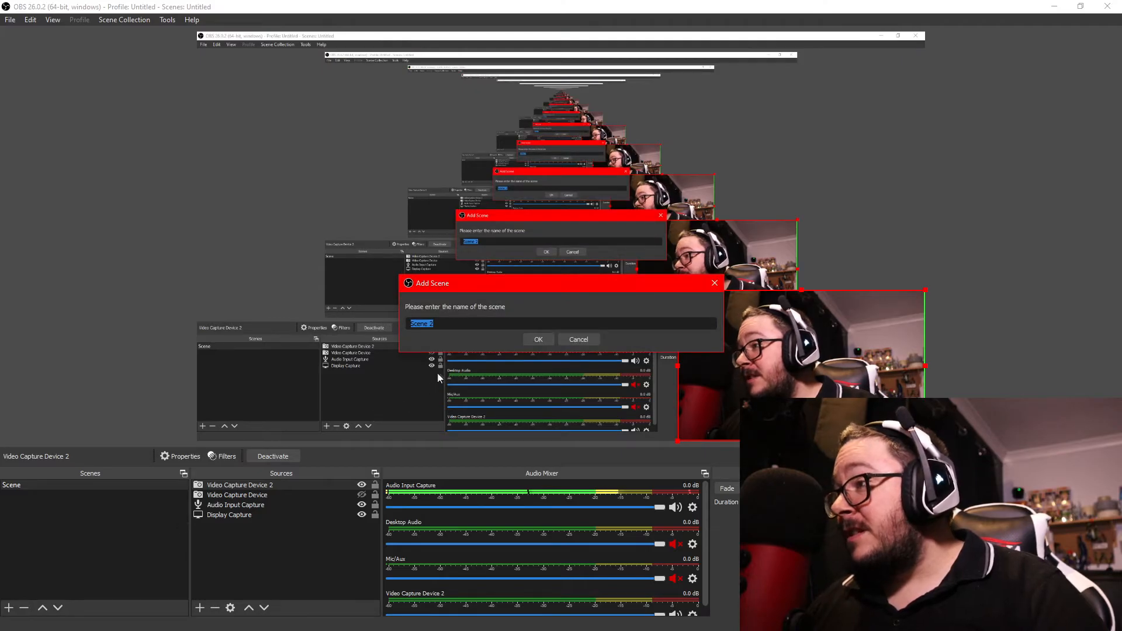